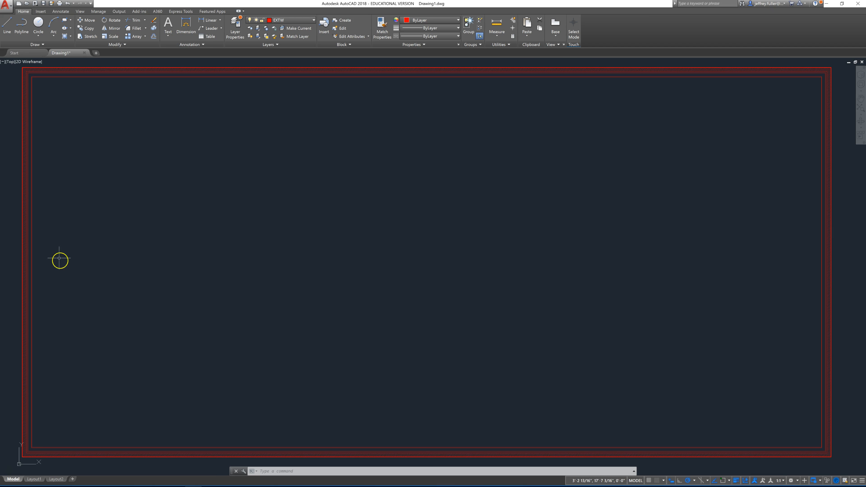
# Explode the innermost rectangle of the exterior wall into separate lines
pyautogui.click(33, 269)
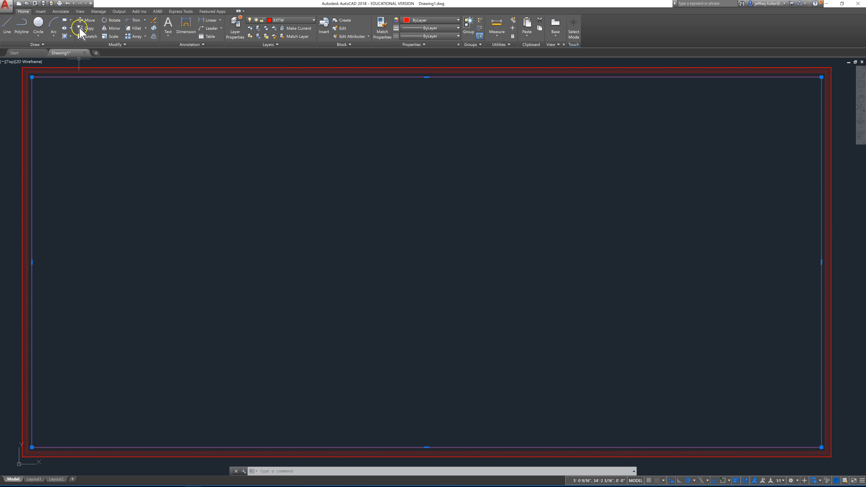
pyautogui.click(153, 28)
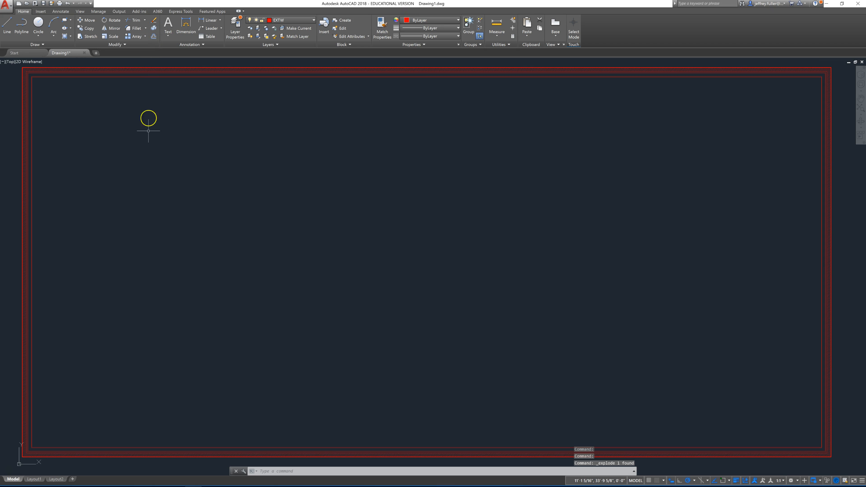
# Offset the exterior wall's left inner line 11' to the right, into the building
pyautogui.scroll(2, 41, 221)
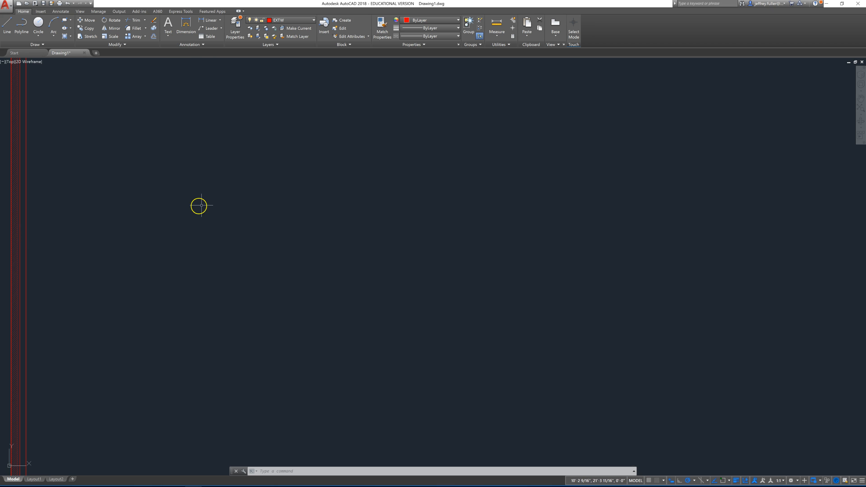
pyautogui.scroll(-4, 169, 222)
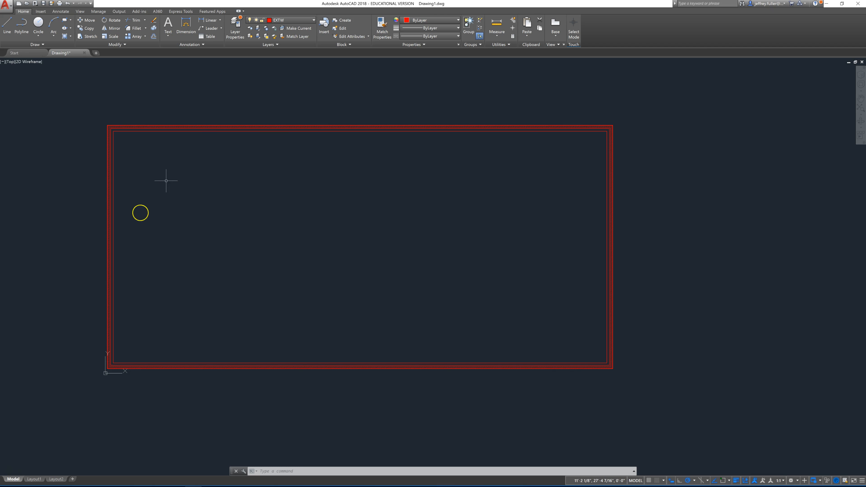
pyautogui.scroll(2, 157, 227)
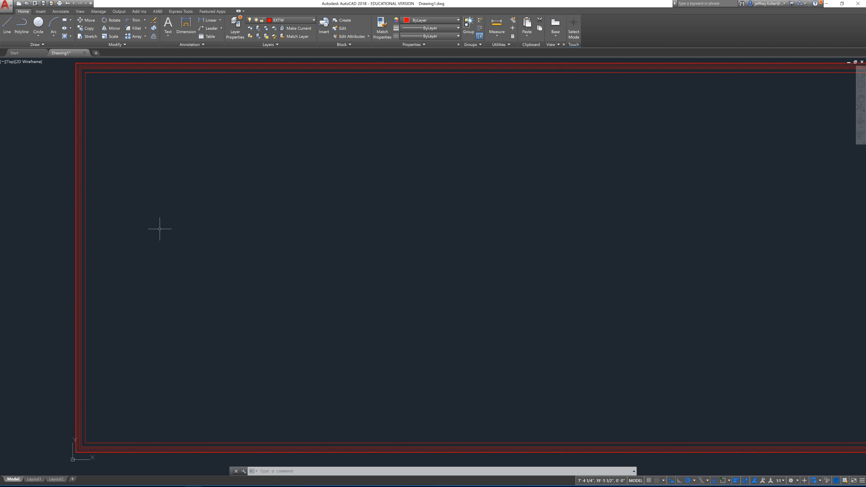
pyautogui.moveTo(173, 232); pyautogui.dragTo(140, 236, button='middle')
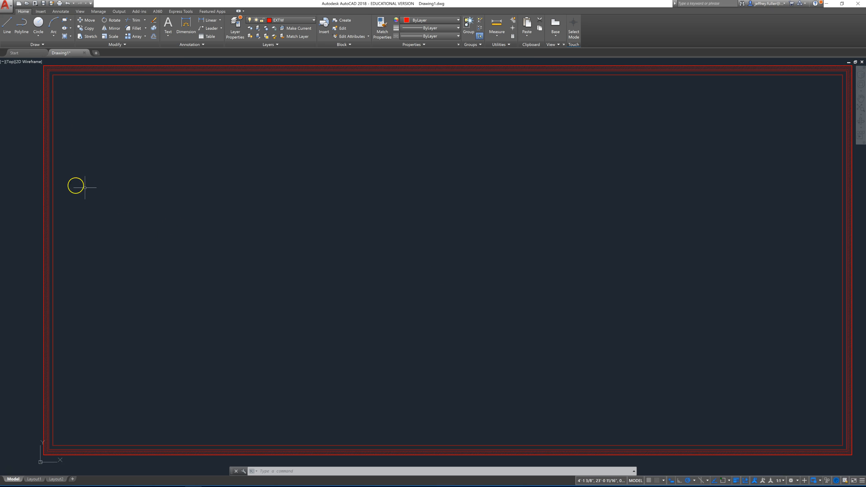
pyautogui.click(153, 36)
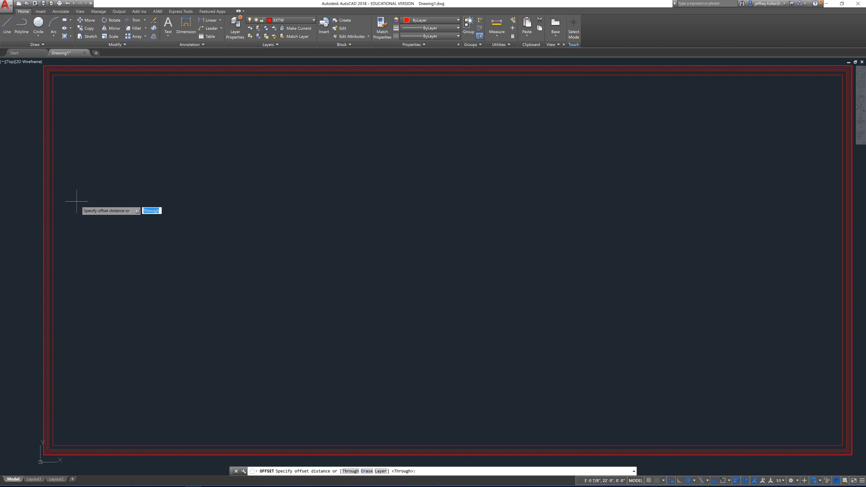
pyautogui.write('10')
pyautogui.press('BackSpace')
pyautogui.write('1')
pyautogui.press('Return')
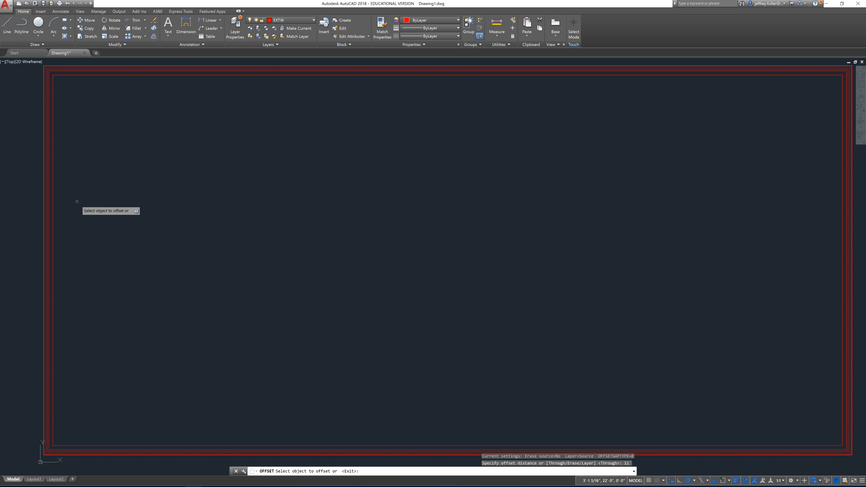
pyautogui.click(53, 214)
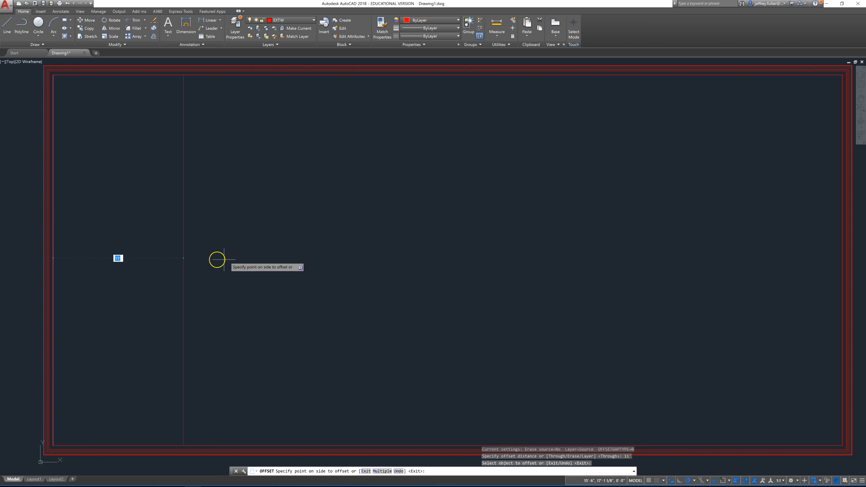
pyautogui.click(207, 257)
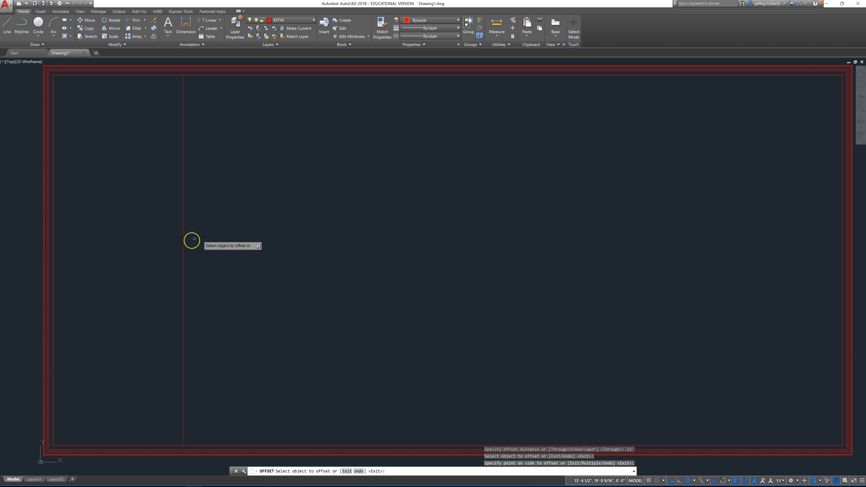
# Offset the new vertical partition line 4.5" to the right to give the wall its thickness
pyautogui.click(183, 246)
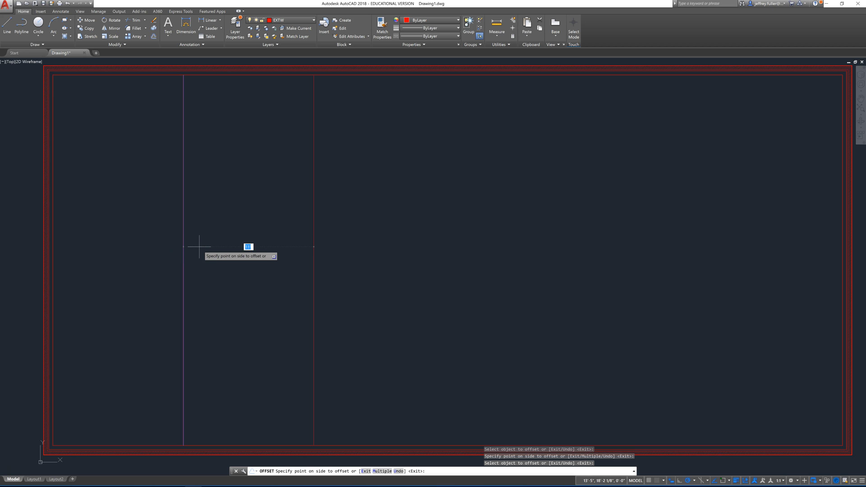
pyautogui.write('4.5"')
pyautogui.press('Return')
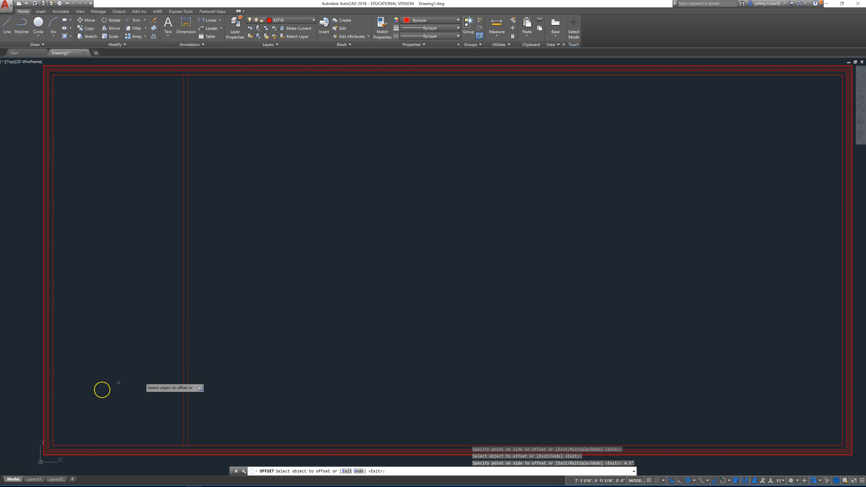
# Offset the exterior wall's bottom inner line 8' upward
pyautogui.scroll(-4, 106, 442)
pyautogui.scroll(6, 108, 440)
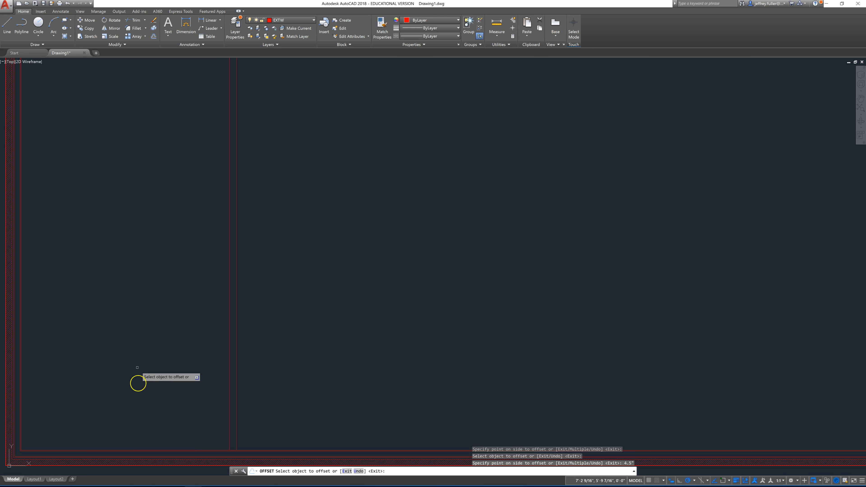
pyautogui.click(115, 449)
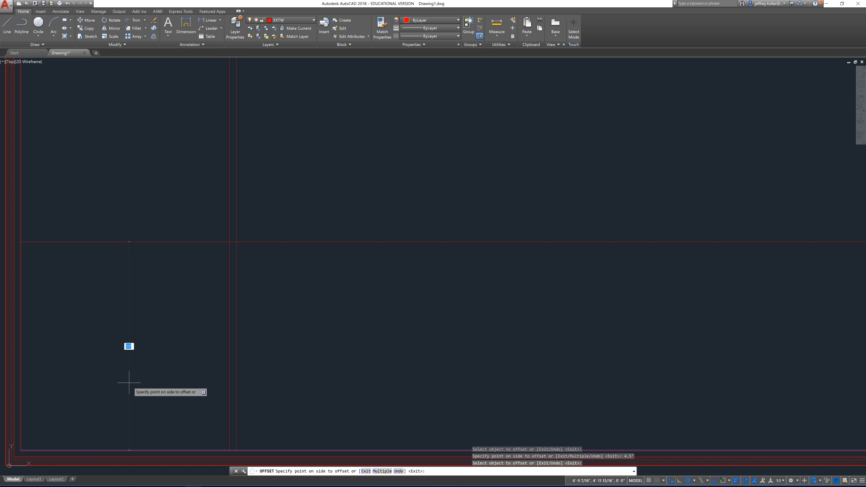
pyautogui.write('8')
pyautogui.press('Return')
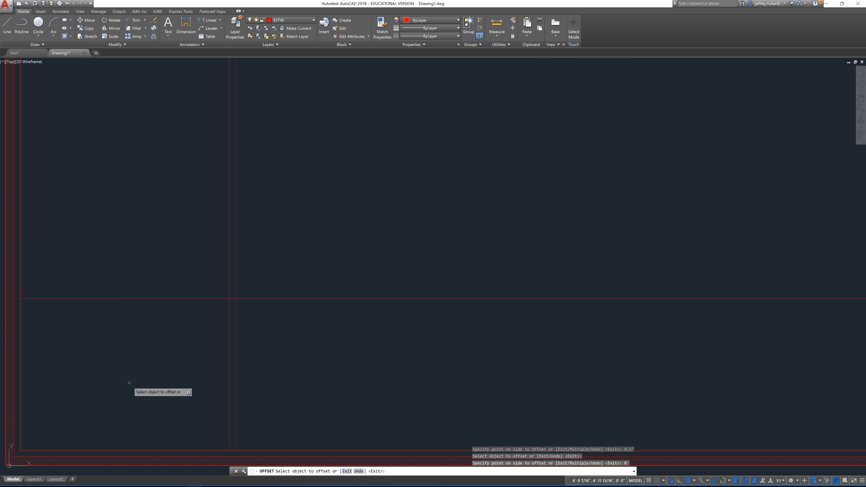
# Offset the new horizontal partition line 4.5" upward to form the wall's second face
pyautogui.click(189, 299)
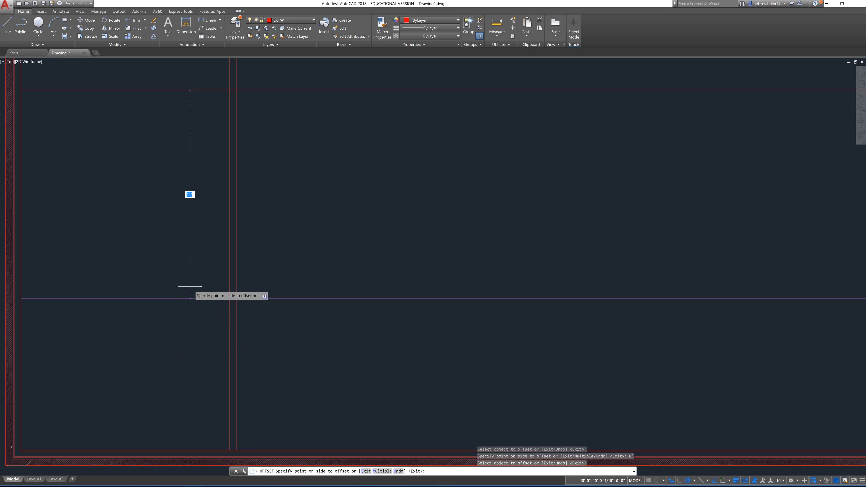
pyautogui.write('4')
pyautogui.write('.')
pyautogui.write("5'")
pyautogui.press('Return')
# Offset the upper line of the horizontal partition 3' upward for the hallway's other side
pyautogui.scroll(-2, 217, 312)
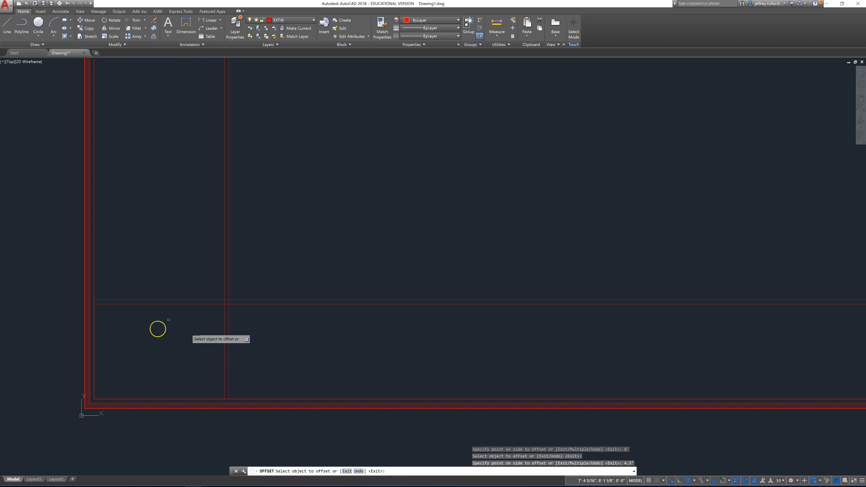
pyautogui.moveTo(154, 314); pyautogui.dragTo(149, 367, button='middle')
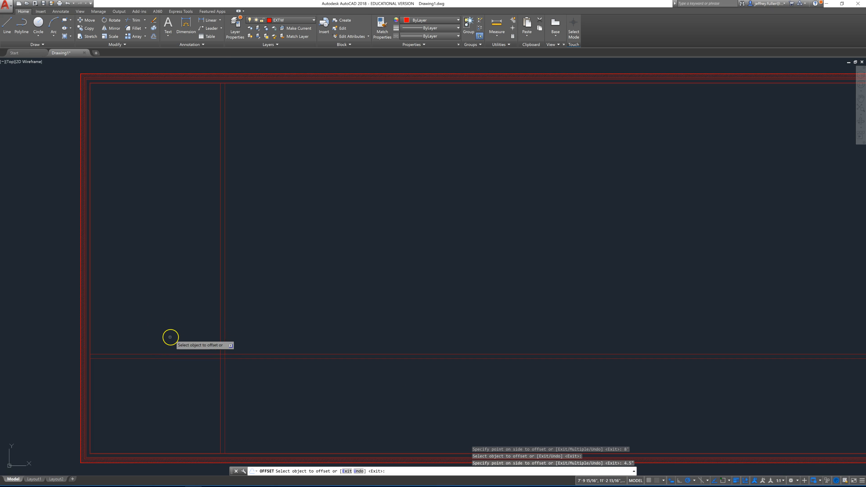
pyautogui.scroll(2, 165, 327)
pyautogui.moveTo(160, 311); pyautogui.dragTo(153, 255, button='middle')
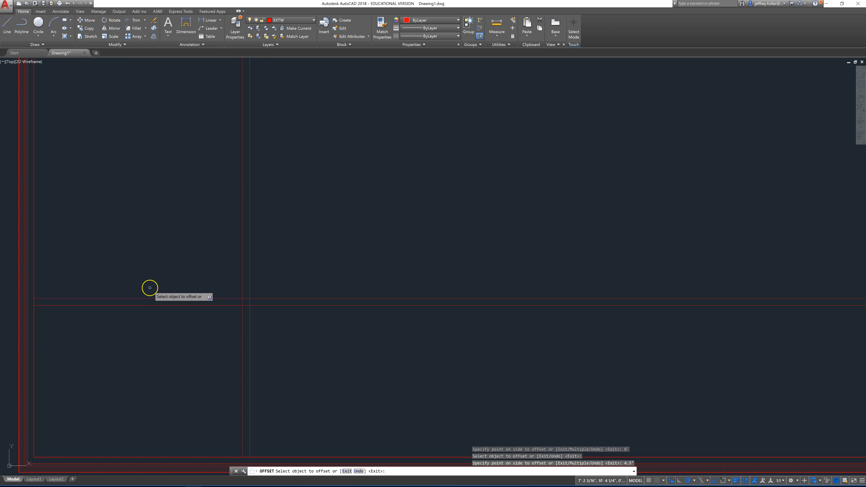
pyautogui.click(150, 297)
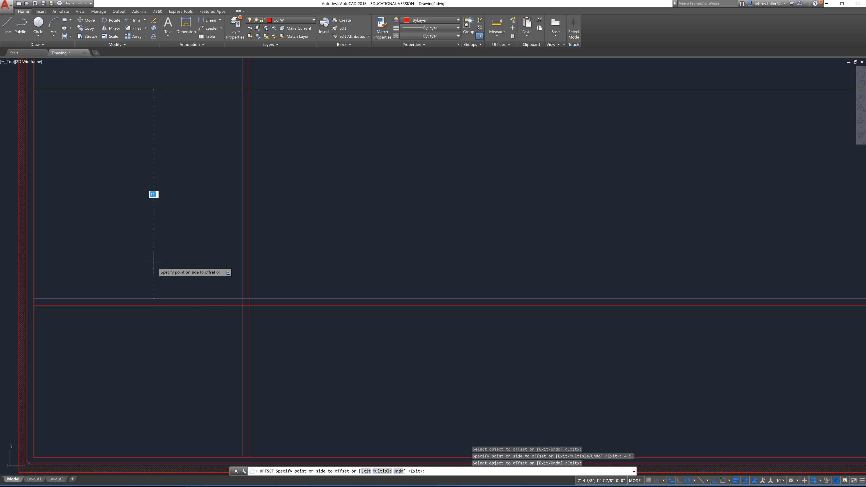
pyautogui.write("3'")
pyautogui.press('Return')
# Offset the hallway's upper line 4.5" upward to complete the second horizontal partition, and end the Offset command
pyautogui.click(168, 241)
pyautogui.write('4')
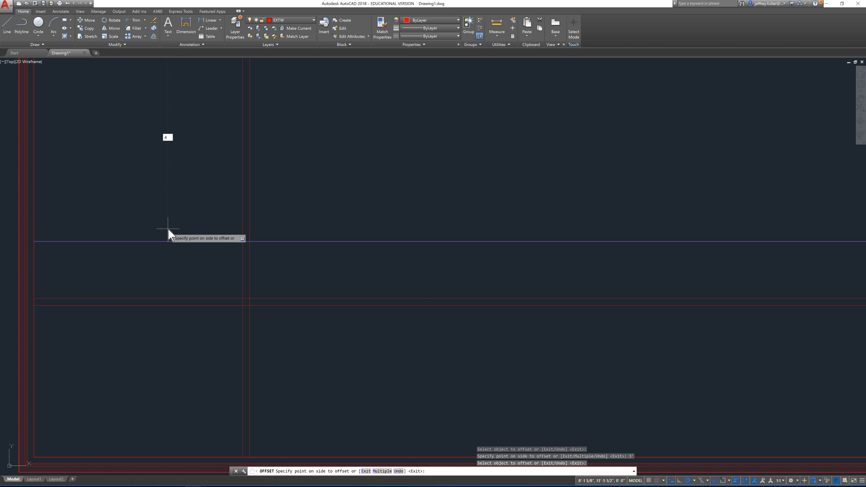
pyautogui.write('.5')
pyautogui.press('Return')
pyautogui.press('Return')
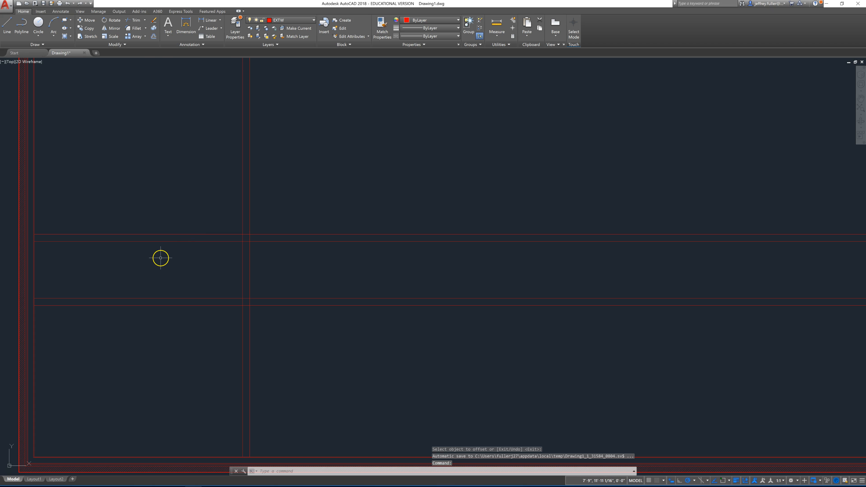
# Offset the top line of the second horizontal partition 5' upward
pyautogui.moveTo(160, 250); pyautogui.dragTo(172, 277, button='middle')
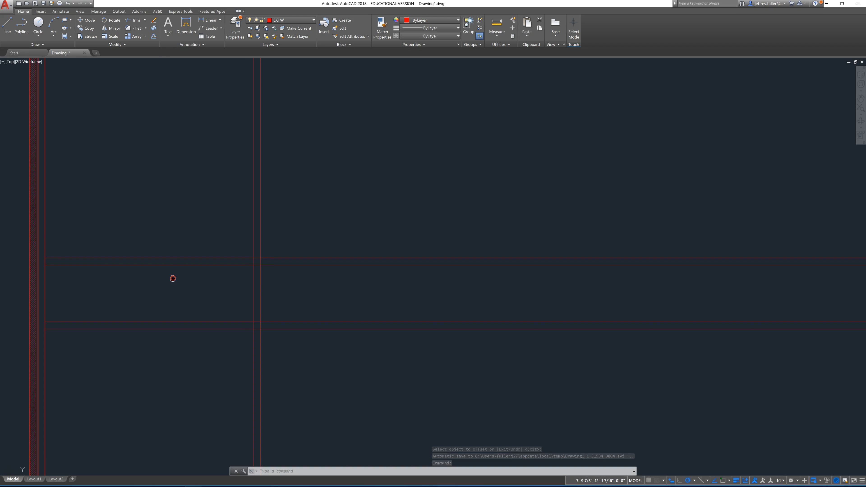
pyautogui.scroll(-4, 174, 276)
pyautogui.scroll(4, 173, 278)
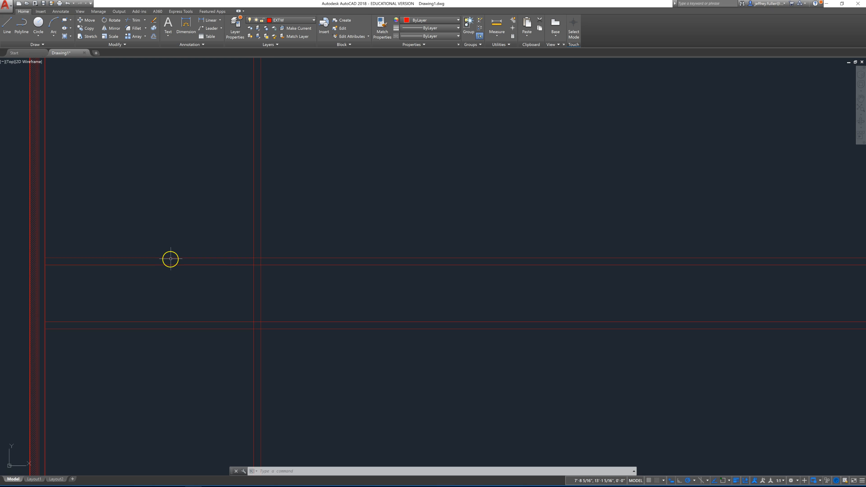
pyautogui.scroll(-4, 172, 228)
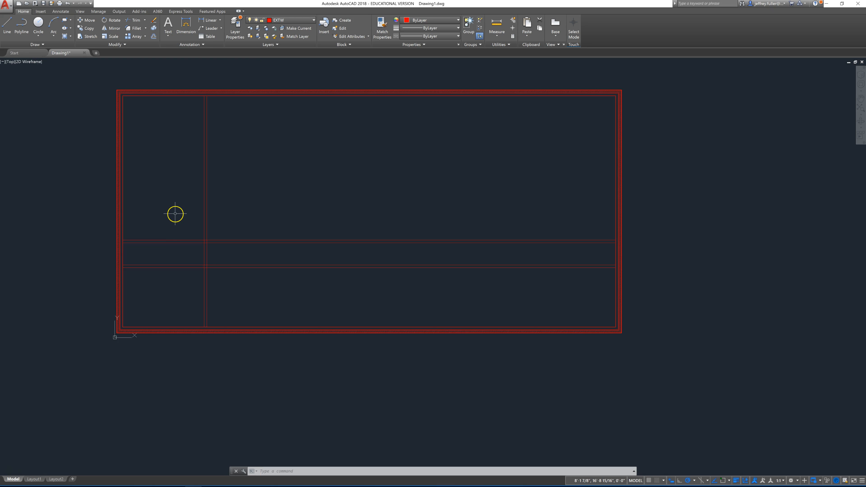
pyautogui.scroll(4, 167, 228)
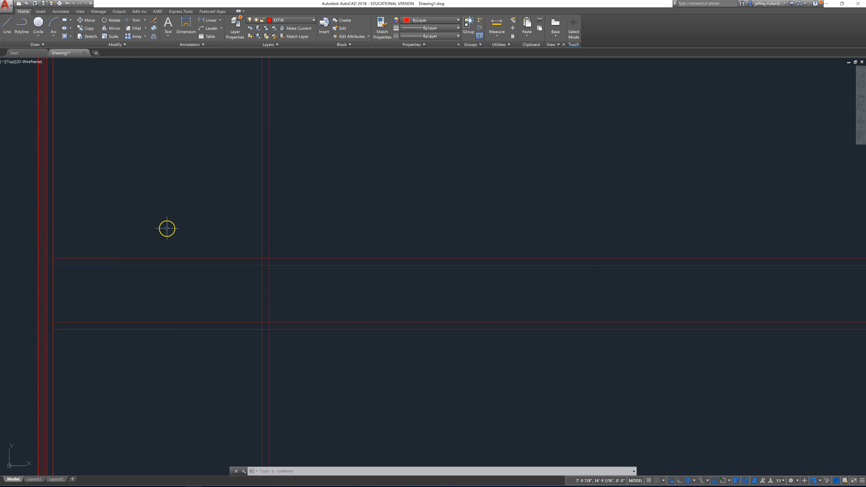
pyautogui.click(168, 258)
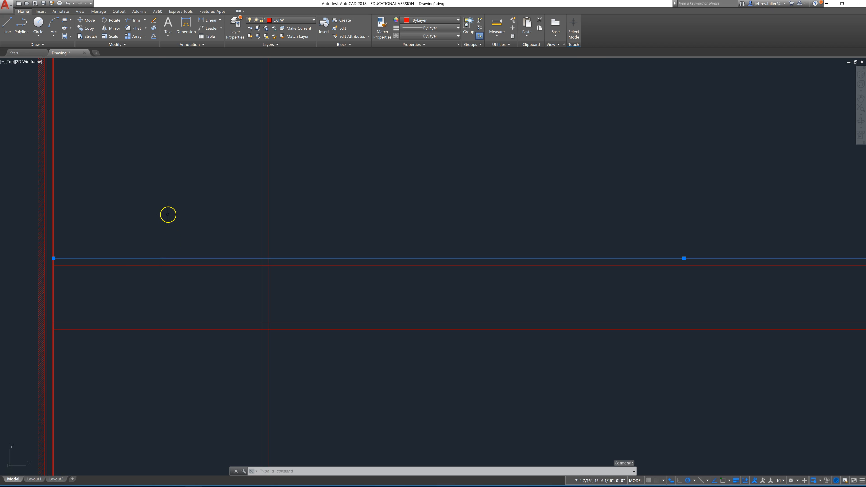
pyautogui.click(154, 36)
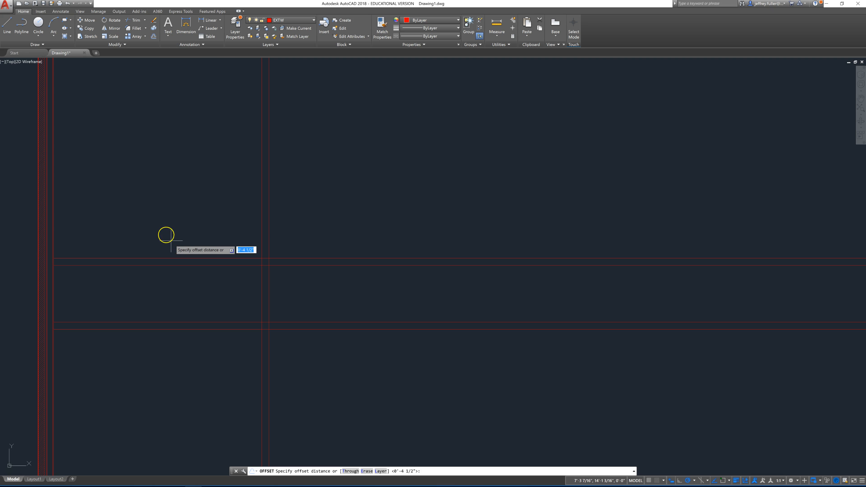
pyautogui.write('5')
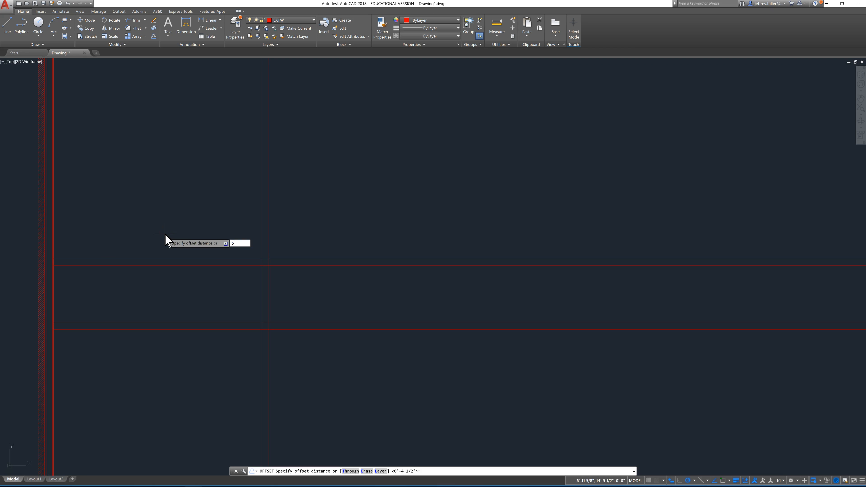
pyautogui.write("'")
pyautogui.press('Return')
pyautogui.click(171, 258)
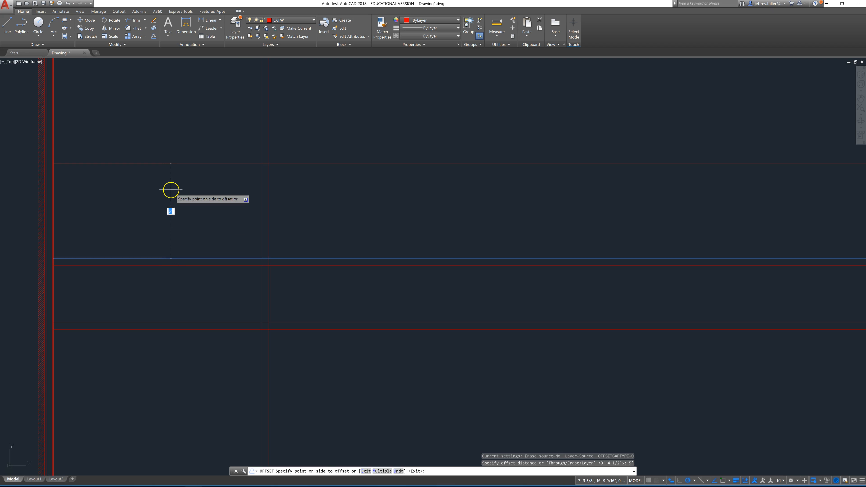
pyautogui.click(172, 167)
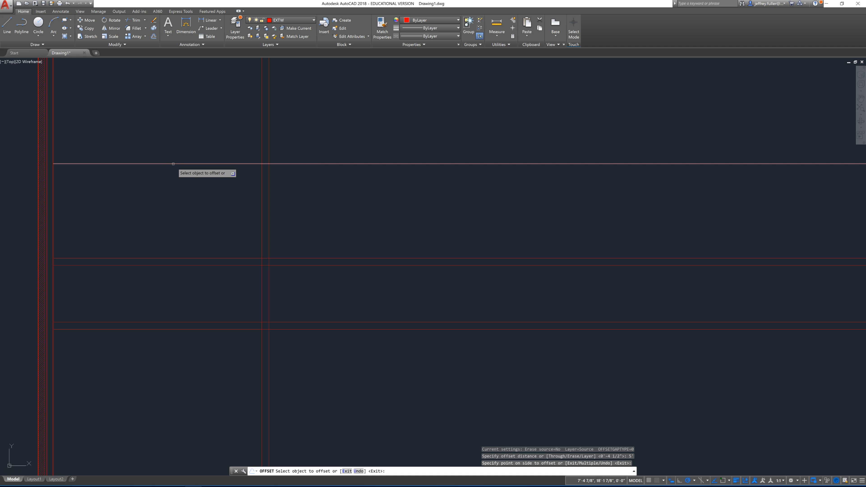
# Offset the newest horizontal line 4.5" upward to form the third horizontal partition, and end the Offset command
pyautogui.click(173, 164)
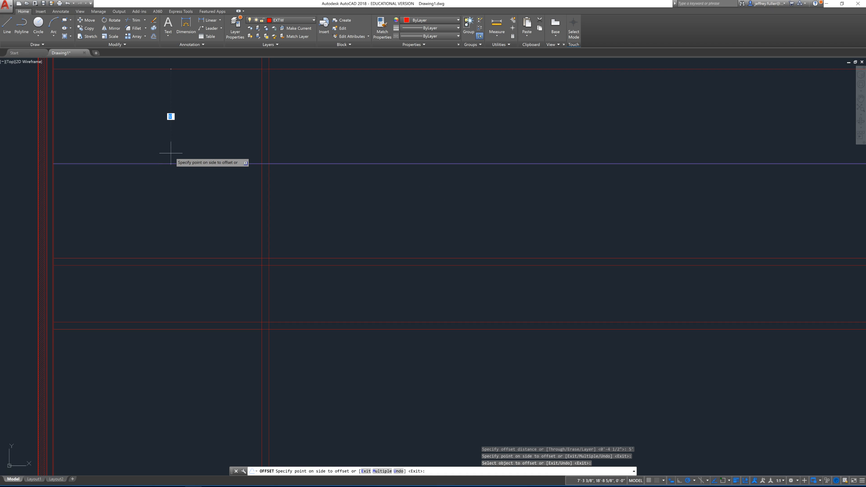
pyautogui.write('4.5')
pyautogui.press('Return')
pyautogui.scroll(-4, 168, 178)
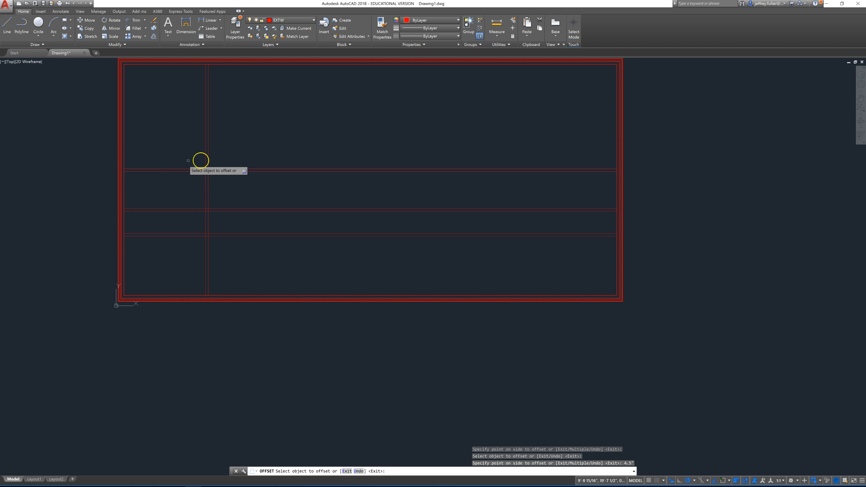
pyautogui.press('Escape')
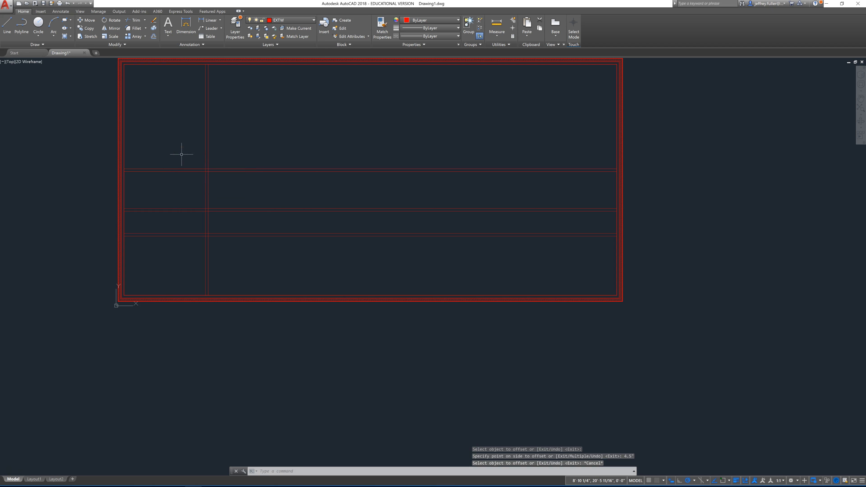
pyautogui.press('Escape')
pyautogui.press('Escape')
# Erase both lines of the uppermost horizontal partition
pyautogui.moveTo(181, 155); pyautogui.dragTo(155, 191)
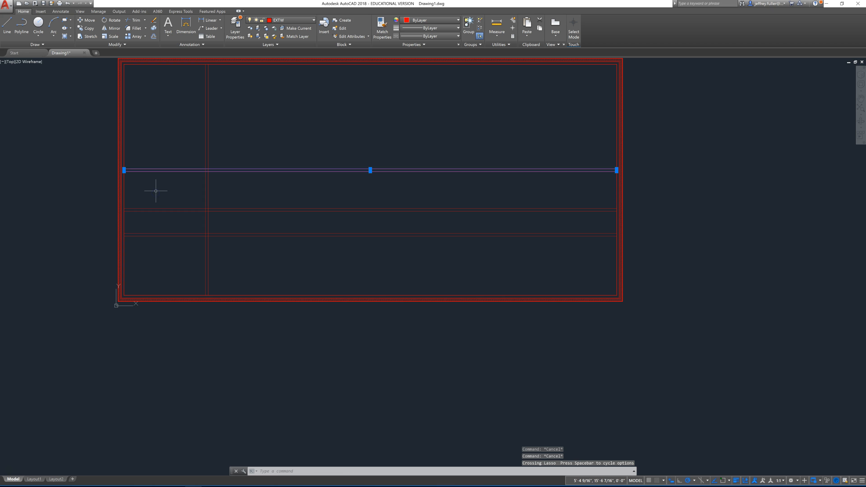
pyautogui.press('Delete')
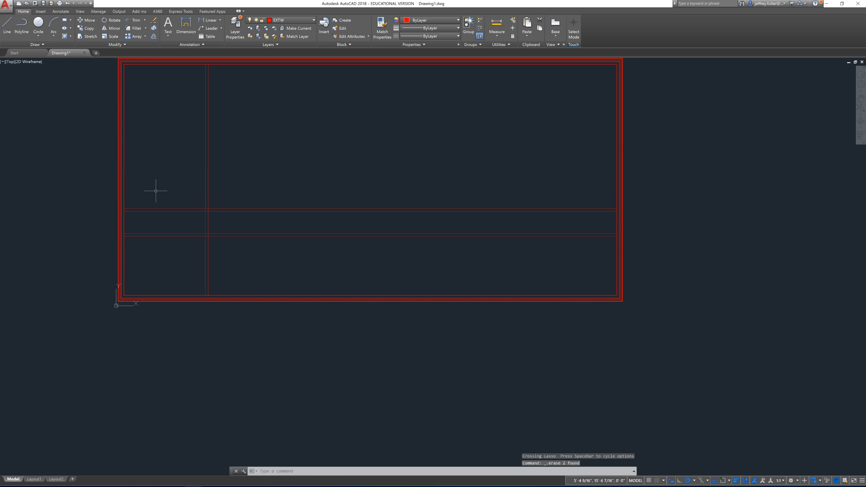
# Offset the top line of the second horizontal partition 8' upward
pyautogui.scroll(2, 156, 191)
pyautogui.moveTo(149, 193)
pyautogui.mouseDown(button='middle')
pyautogui.moveTo(155, 248)
pyautogui.moveTo(145, 291)
pyautogui.mouseUp(button='middle')
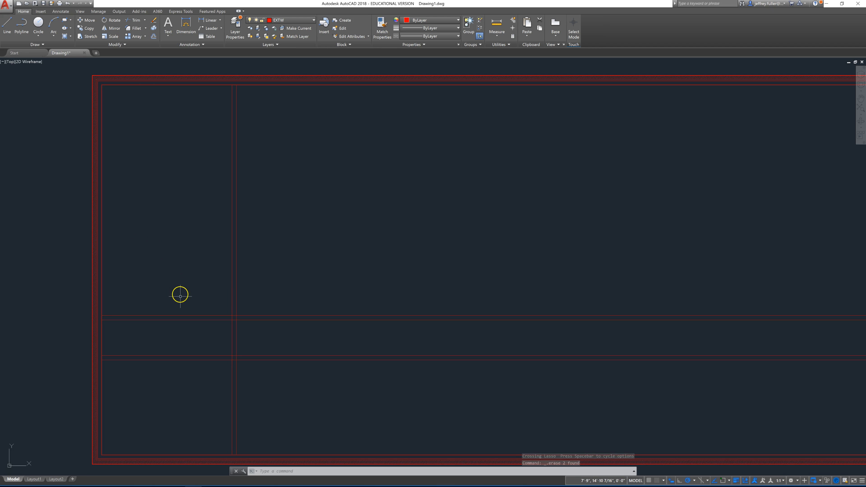
pyautogui.write('o')
pyautogui.press('Return')
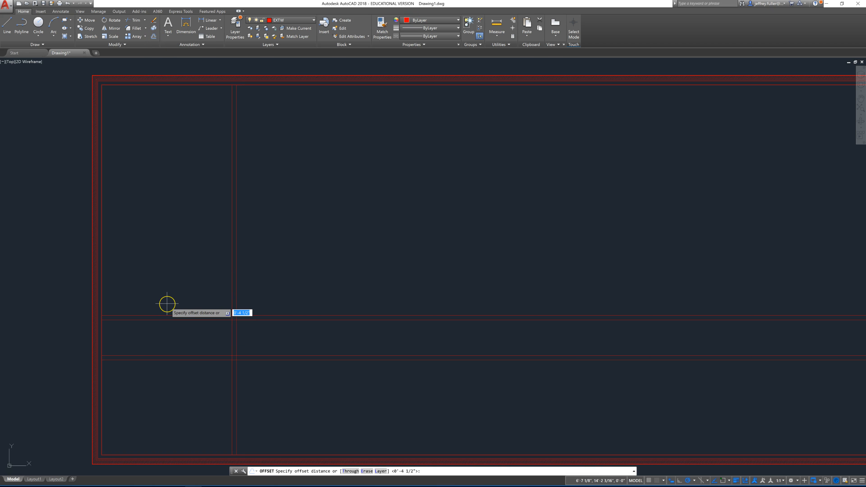
pyautogui.write('8')
pyautogui.write("'")
pyautogui.press('Return')
pyautogui.click(170, 316)
pyautogui.click(174, 272)
# Offset the newest horizontal line 4.5" upward to complete the third horizontal partition, and end the Offset command
pyautogui.click(272, 221)
pyautogui.write('4.5"')
pyautogui.press('Return')
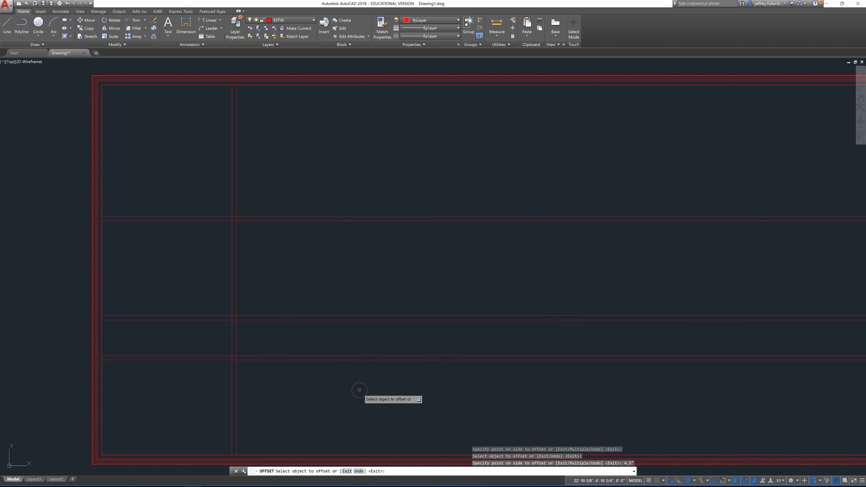
pyautogui.press('Escape')
pyautogui.press('Escape')
pyautogui.press('Escape')
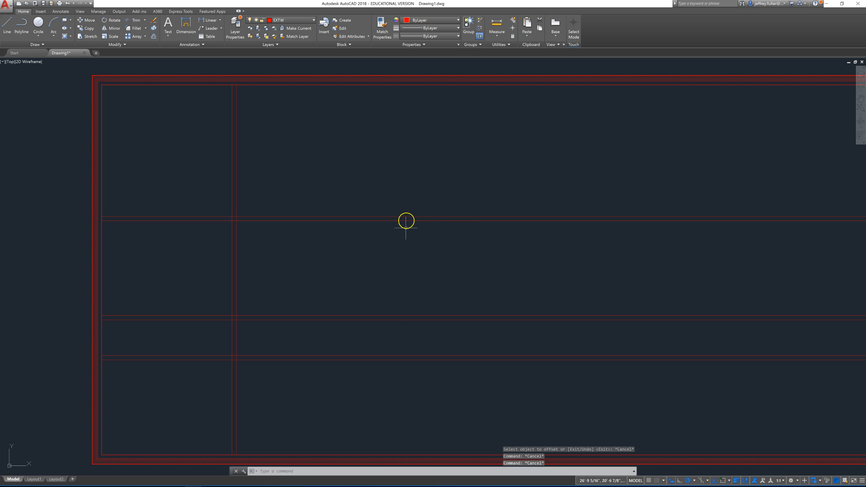
pyautogui.click(412, 216)
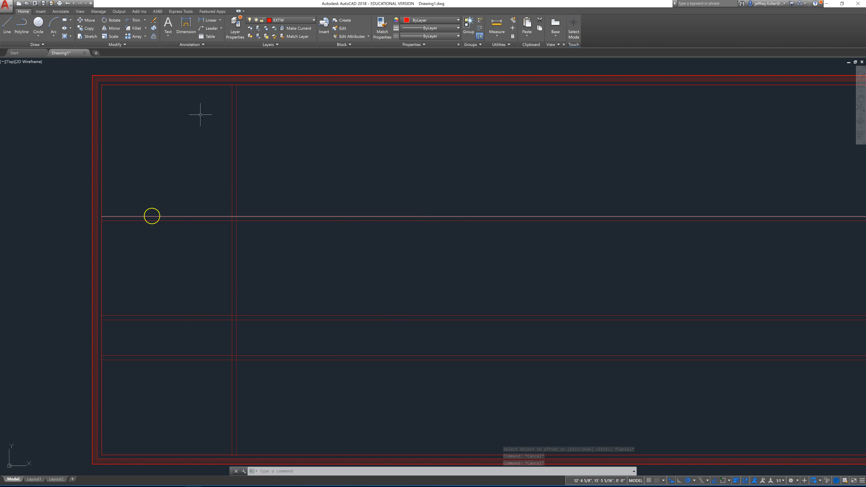
pyautogui.press('Escape')
pyautogui.write('tr')
pyautogui.press('Return')
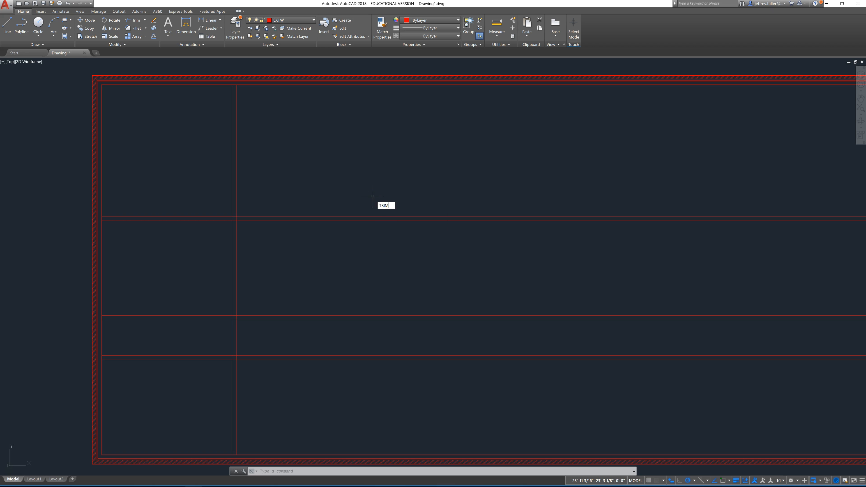
pyautogui.click(366, 194)
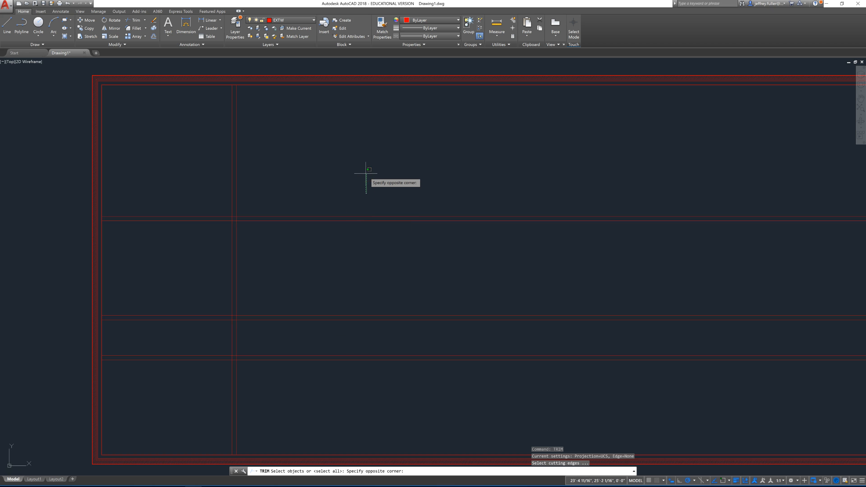
pyautogui.press('Escape')
pyautogui.press('Escape')
pyautogui.press('Escape')
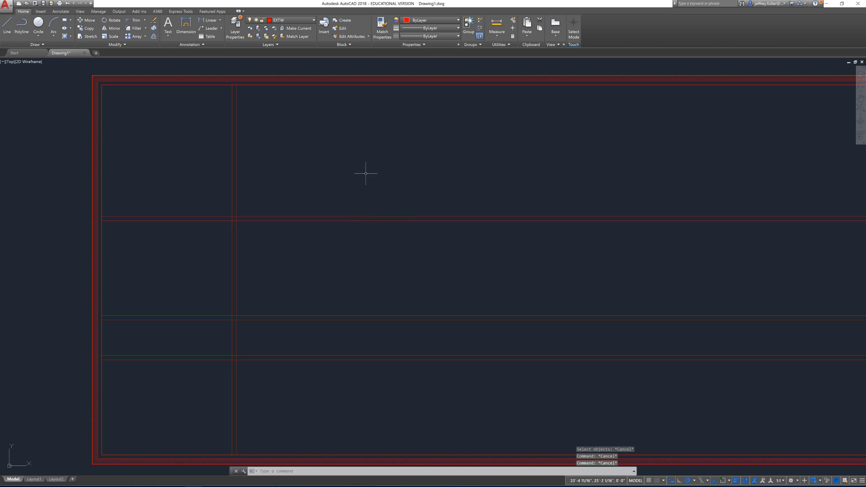
# Trim all horizontal partition lines to the right of the vertical partition, using every object as a cutting edge, and end the Trim command
pyautogui.write('TRIM')
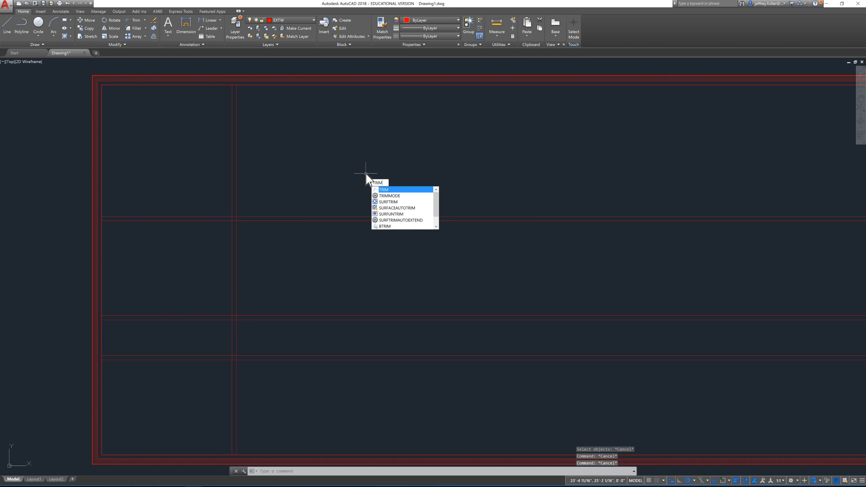
pyautogui.press('Return')
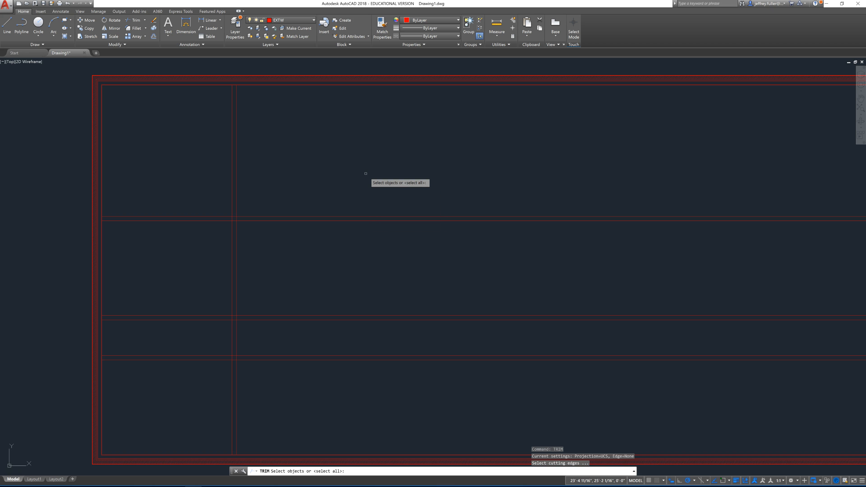
pyautogui.rightClick(431, 180)
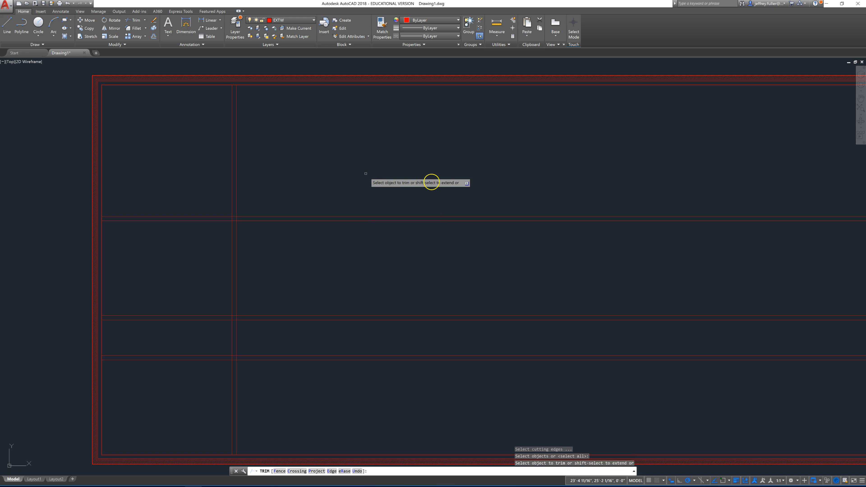
pyautogui.click(423, 208)
pyautogui.click(335, 390)
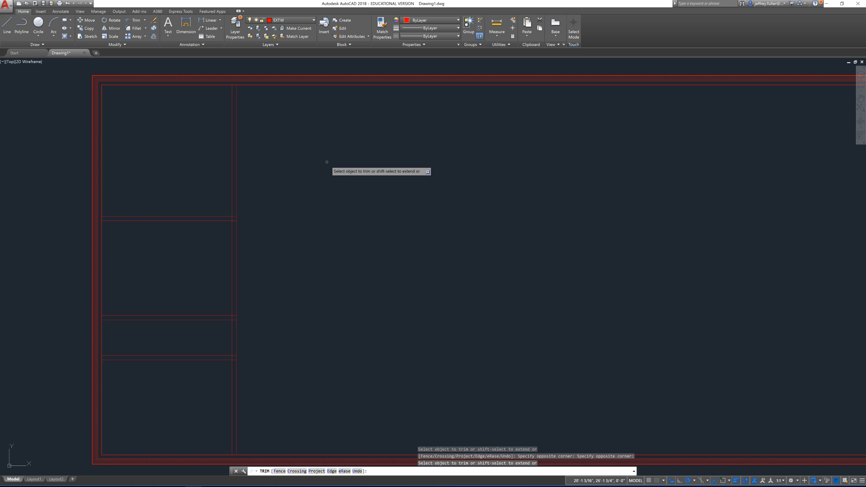
pyautogui.press('Escape')
pyautogui.press('Escape')
pyautogui.press('Escape')
# Move all vertical and horizontal interior partition lines to the INTW layer and dismiss the notice about turned-off layers
pyautogui.moveTo(327, 166); pyautogui.dragTo(316, 169)
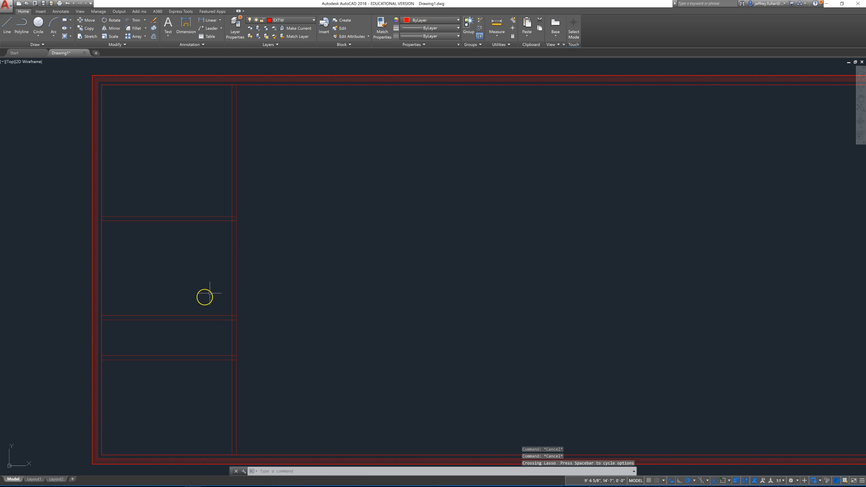
pyautogui.click(268, 157)
pyautogui.click(174, 398)
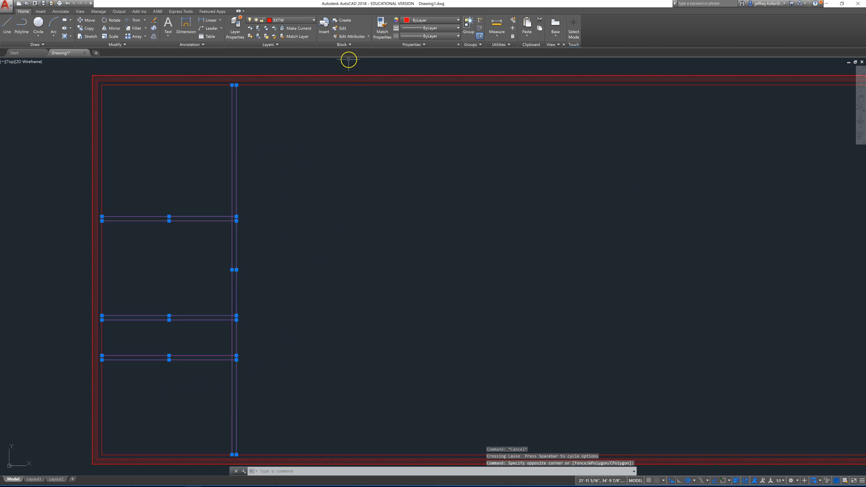
pyautogui.click(309, 21)
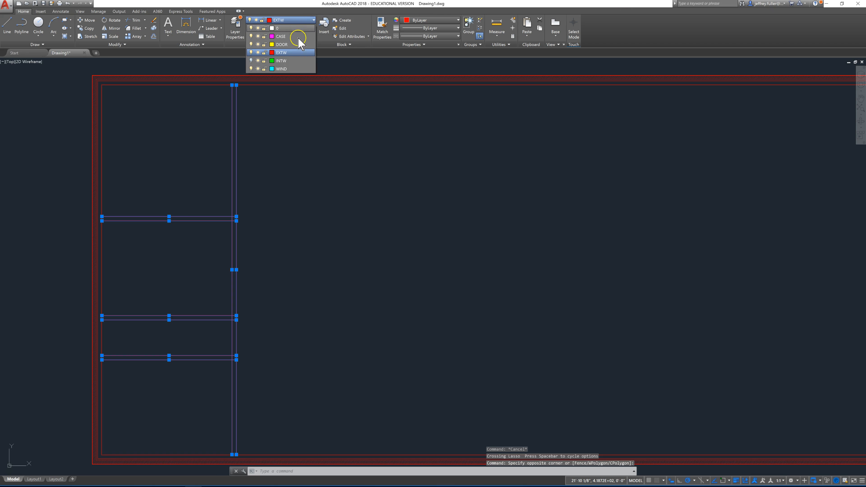
pyautogui.click(285, 61)
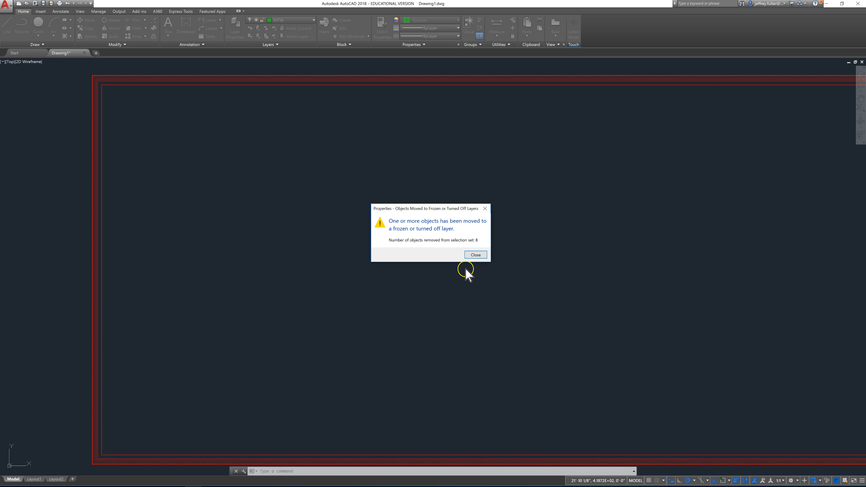
pyautogui.click(477, 255)
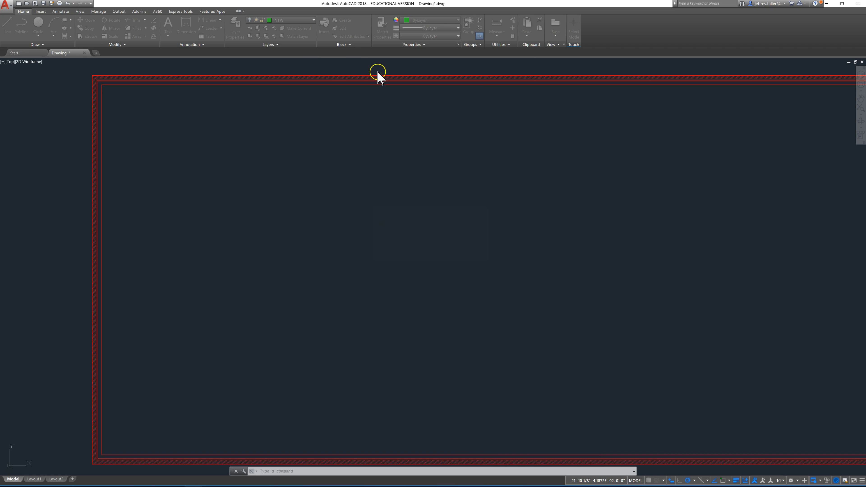
# Show the drawing's layers with their visibility states
pyautogui.click(299, 21)
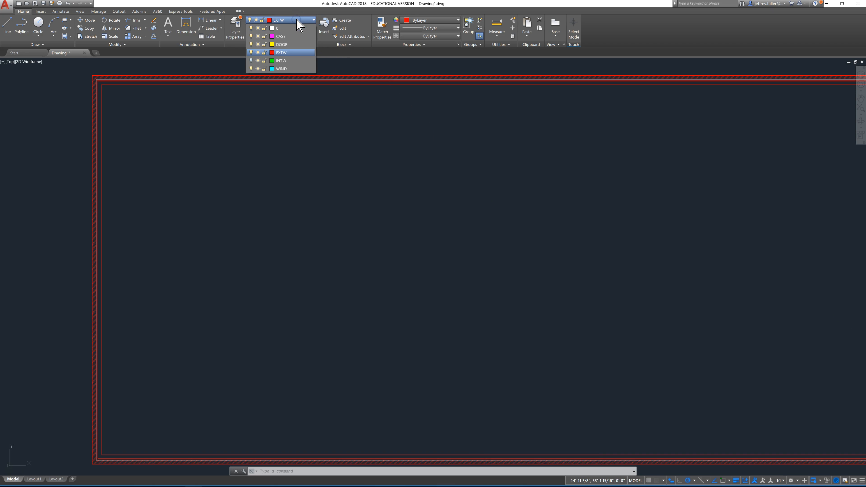